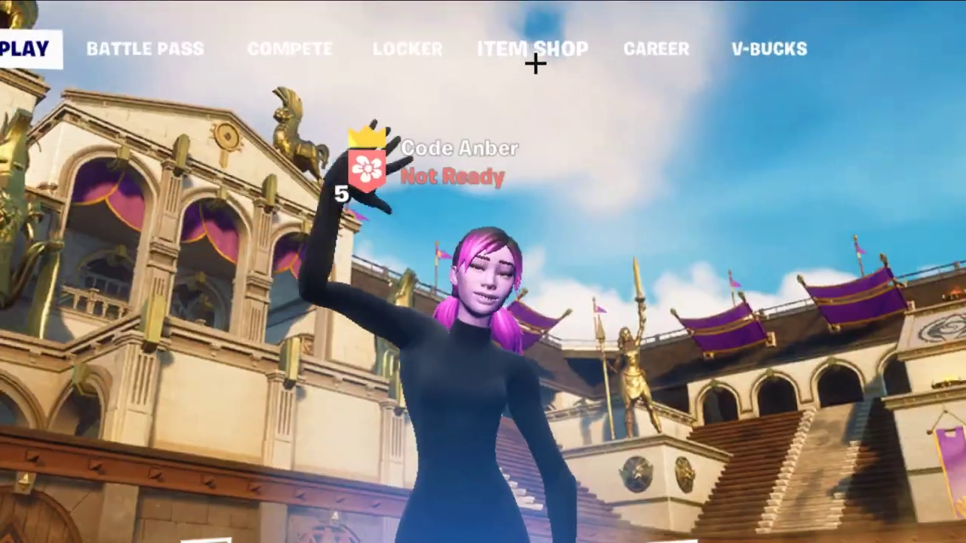
# Enter and accept creator code 'Anber' under Support-a-Creator in the Fortnite Item Shop
pyautogui.click(521, 24)
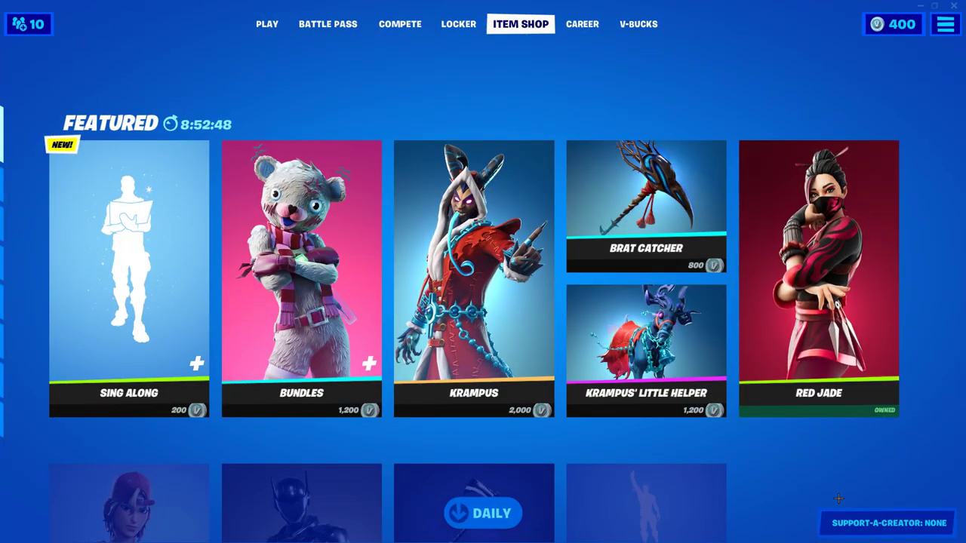
pyautogui.click(889, 523)
pyautogui.write('Anber')
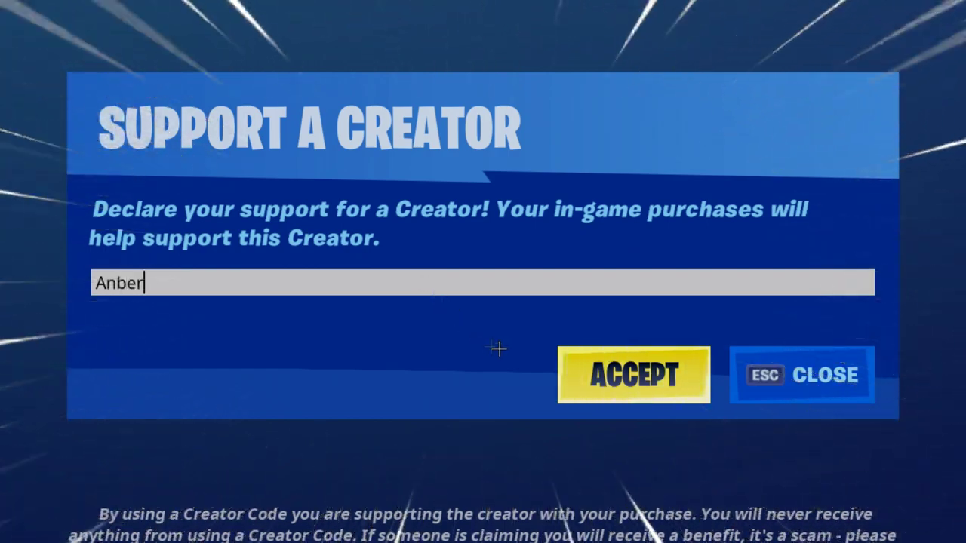
pyautogui.click(602, 393)
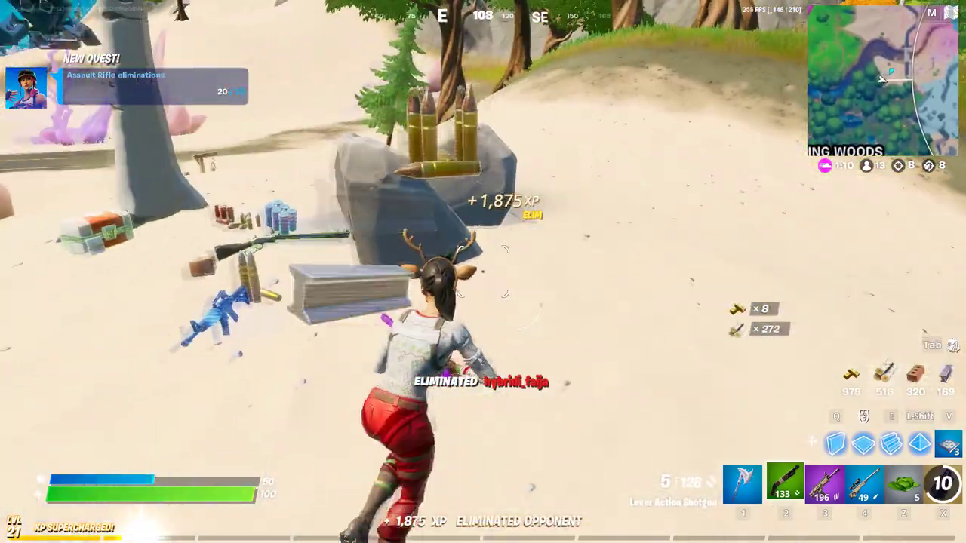
# Pick up the legendary pistol, swap in the Chug Splash and throw it to heal
pyautogui.press('e')
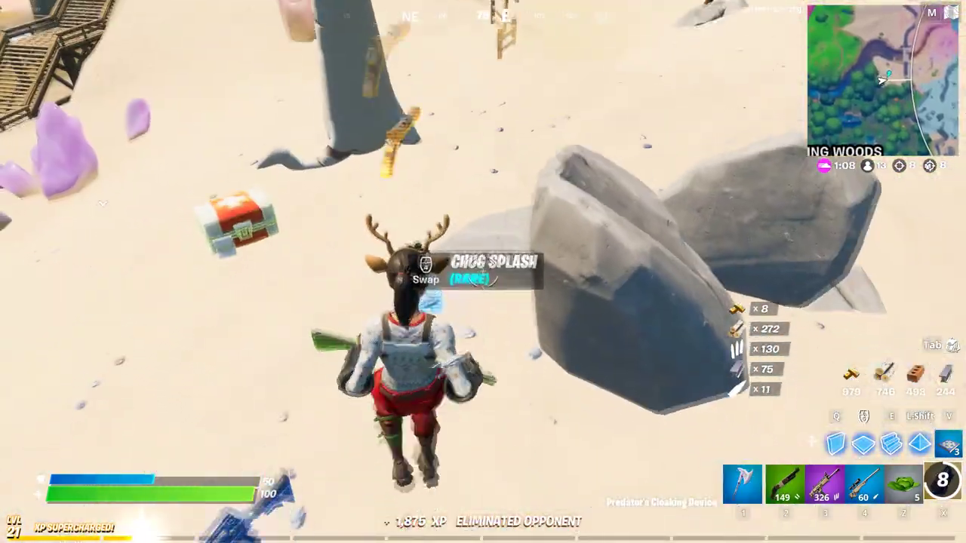
pyautogui.press('e')
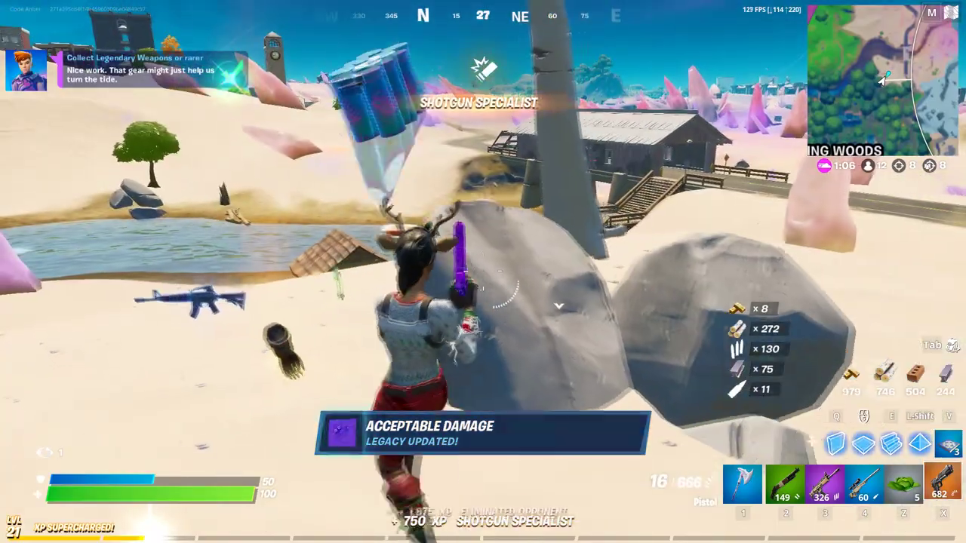
pyautogui.click(483, 260)
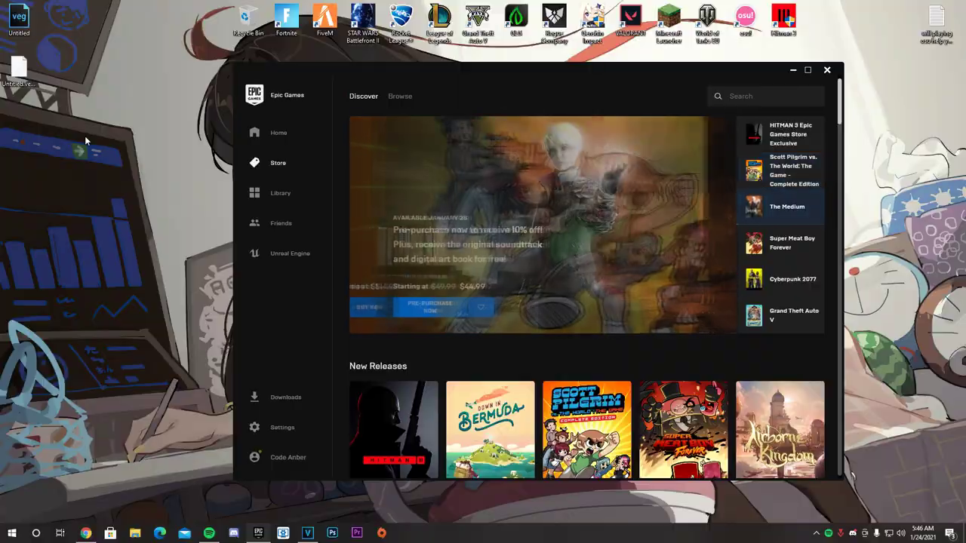
# Move the Epic Games Launcher window up slightly and minimise it to show the desktop
pyautogui.moveTo(84, 135); pyautogui.dragTo(545, 56)
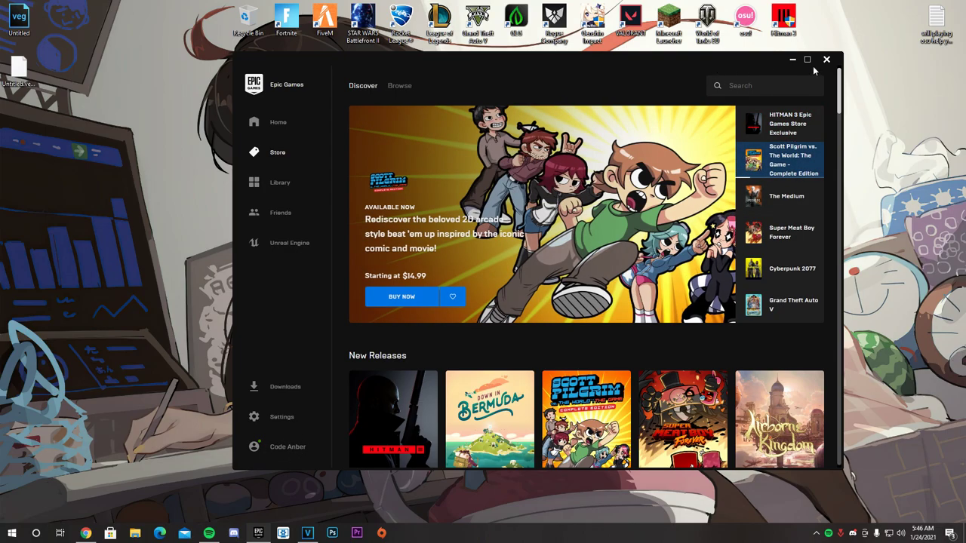
pyautogui.click(790, 60)
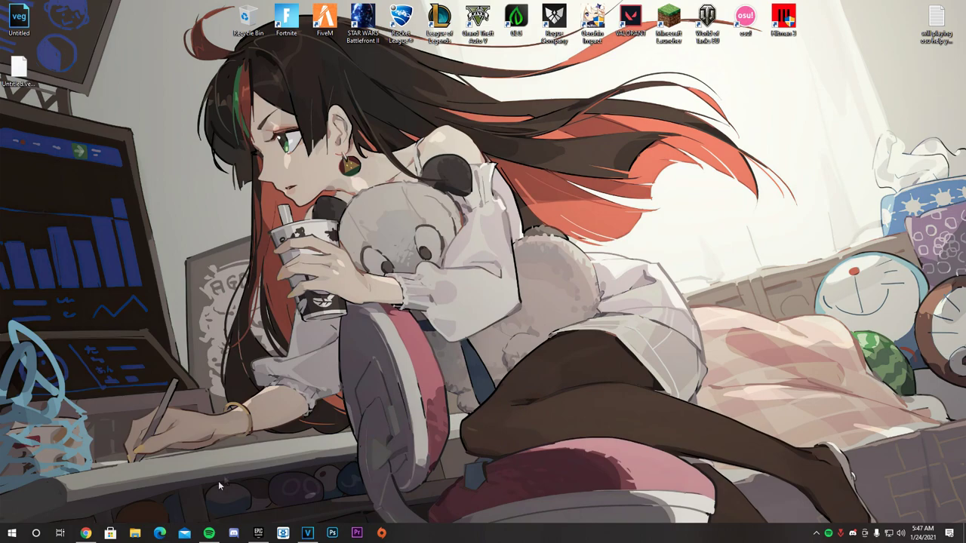
# Search Google for 'epic games' in Chrome
pyautogui.click(87, 534)
pyautogui.write('epic games')
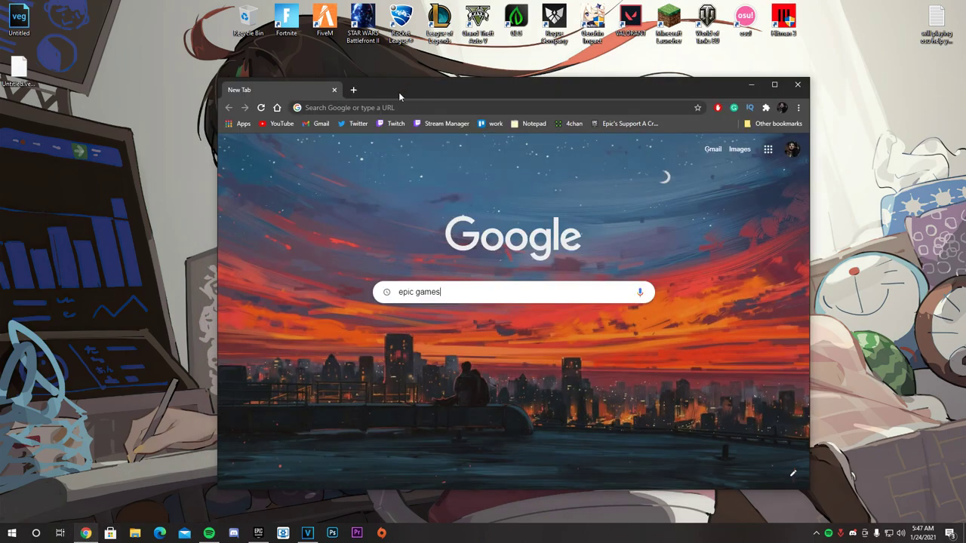
pyautogui.moveTo(398, 92); pyautogui.dragTo(404, 74)
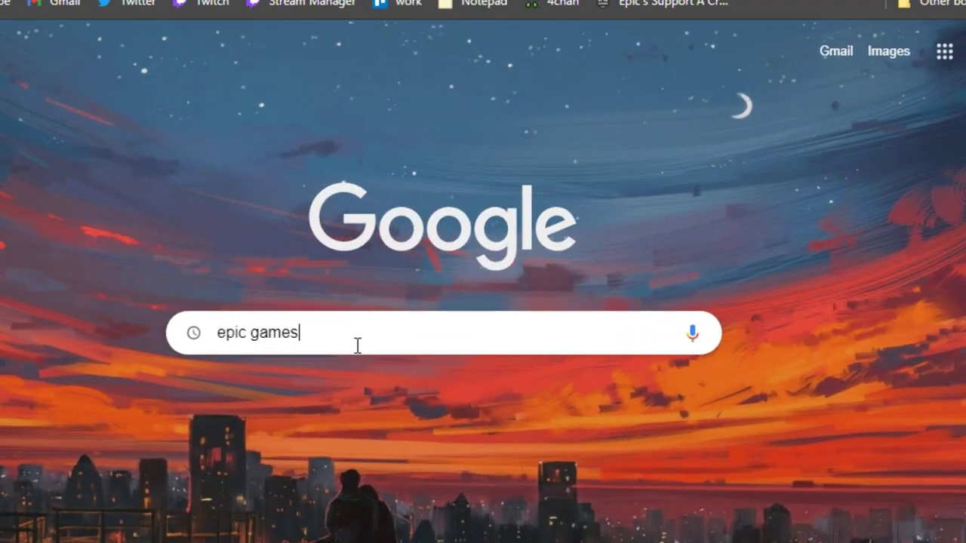
pyautogui.press('Return')
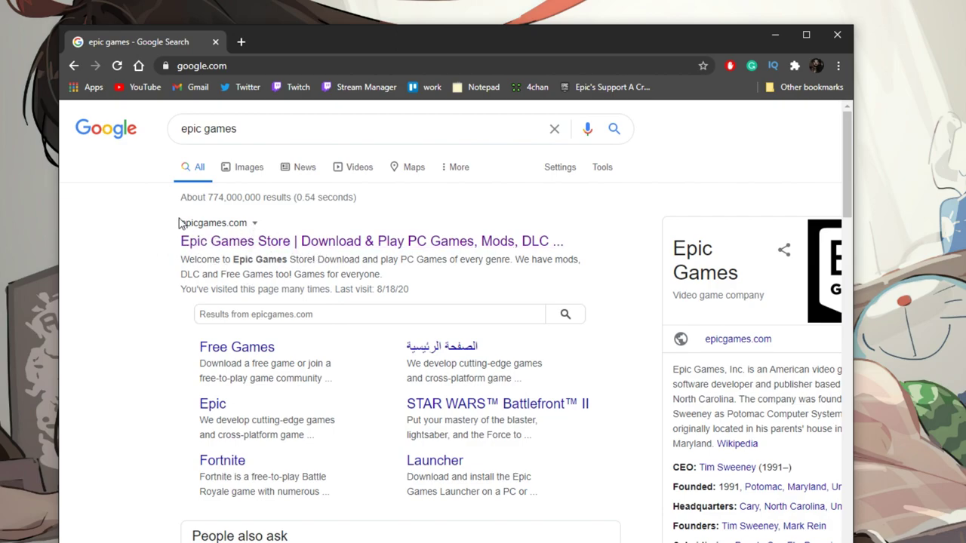
# Open the Epic Games Store site and sign in with an Epic Games account, passing the dice captcha
pyautogui.click(215, 246)
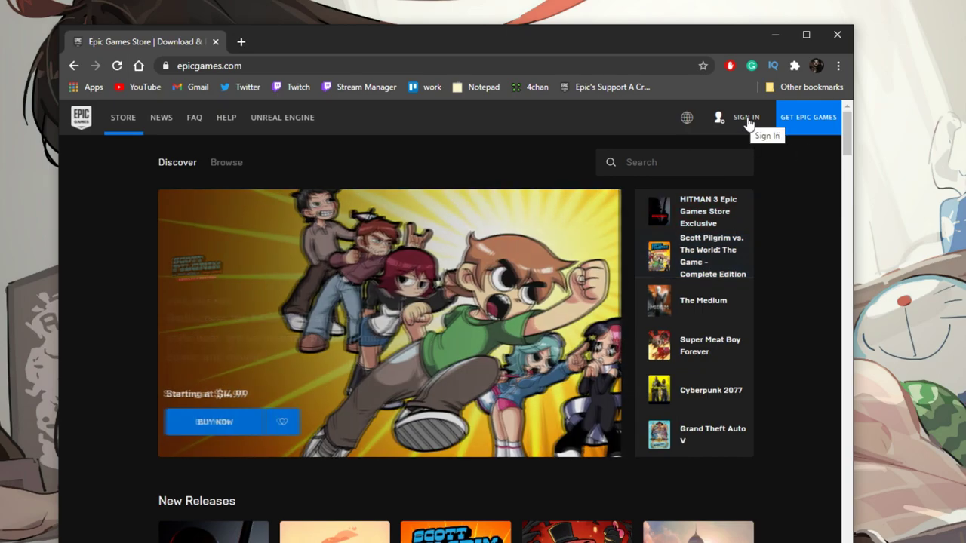
pyautogui.click(744, 119)
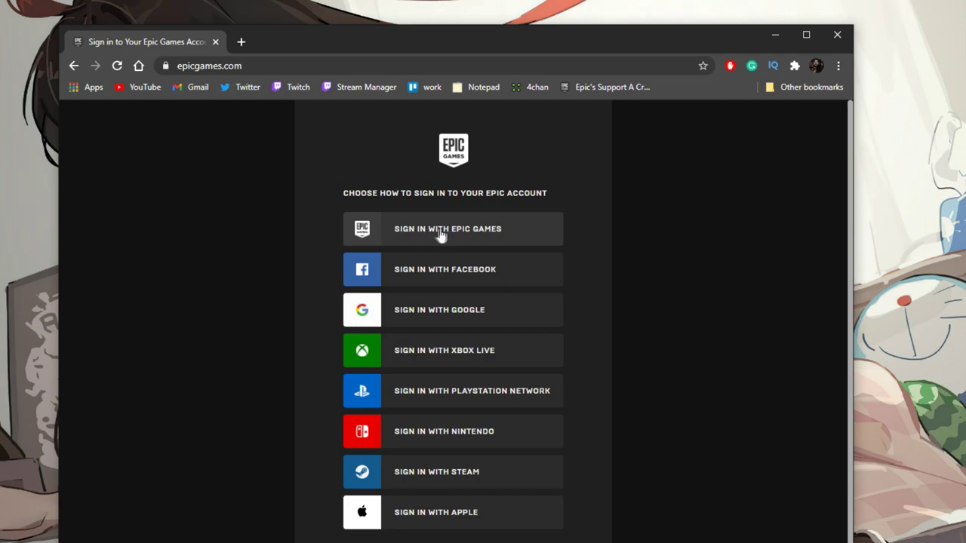
pyautogui.click(486, 232)
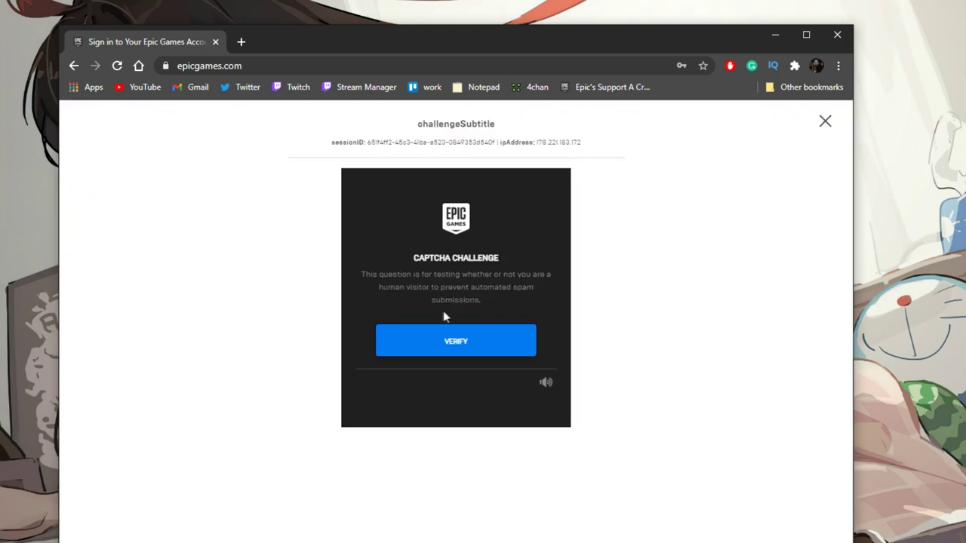
pyautogui.click(492, 347)
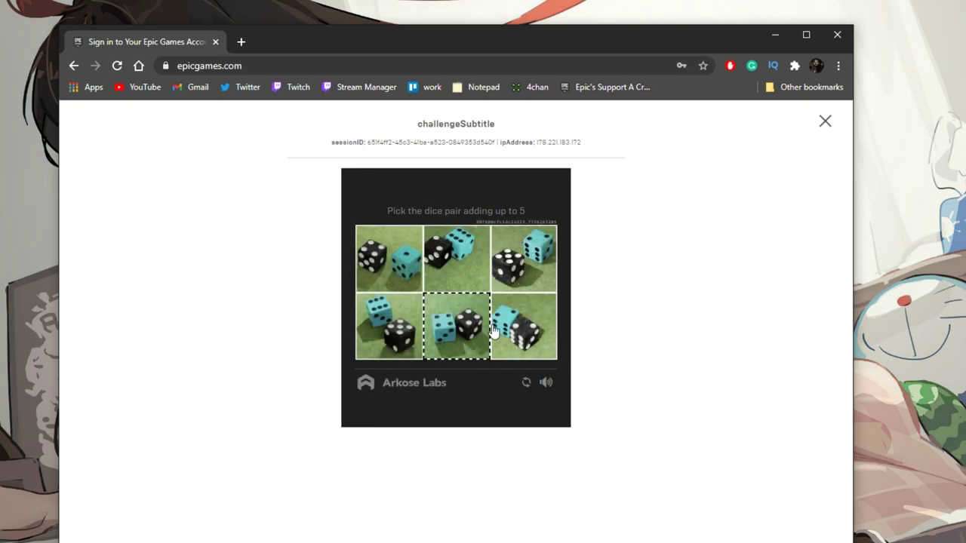
pyautogui.click(394, 260)
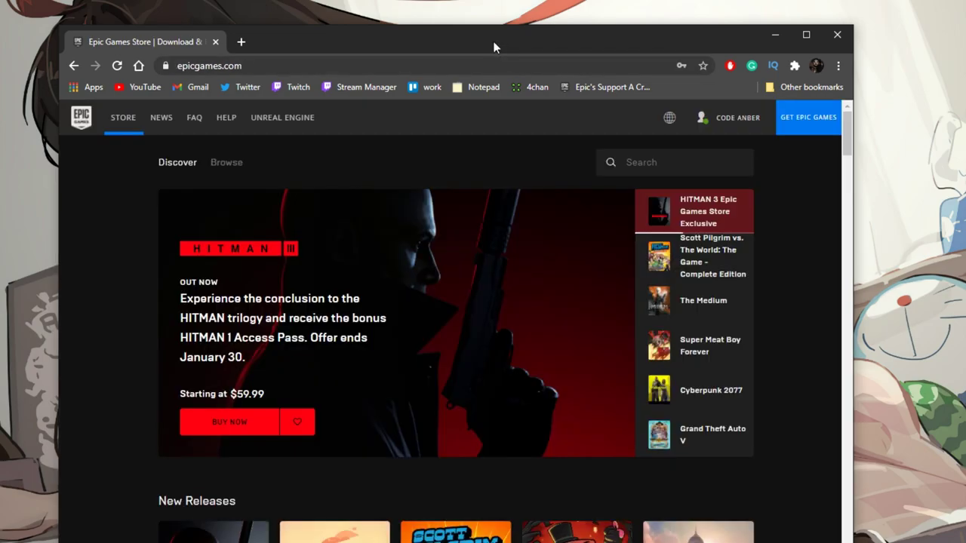
# Maximise Chrome and open ACCOUNT from the account-name dropdown to reach General Settings
pyautogui.doubleClick(493, 47)
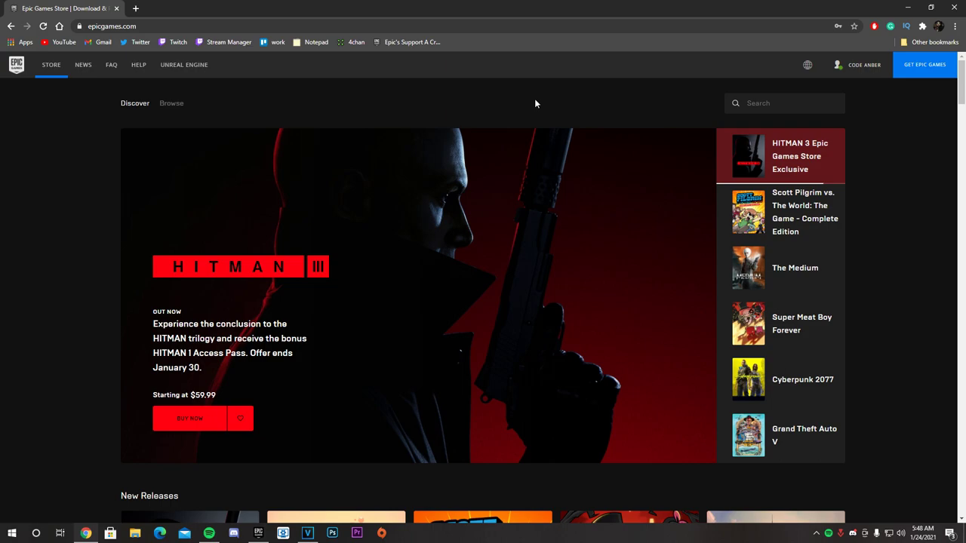
pyautogui.moveTo(845, 68)
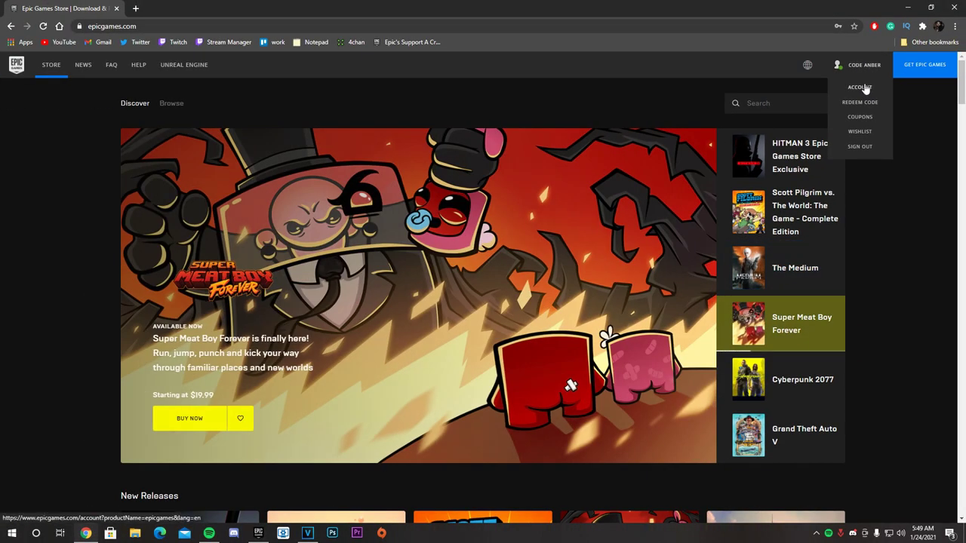
pyautogui.click(864, 89)
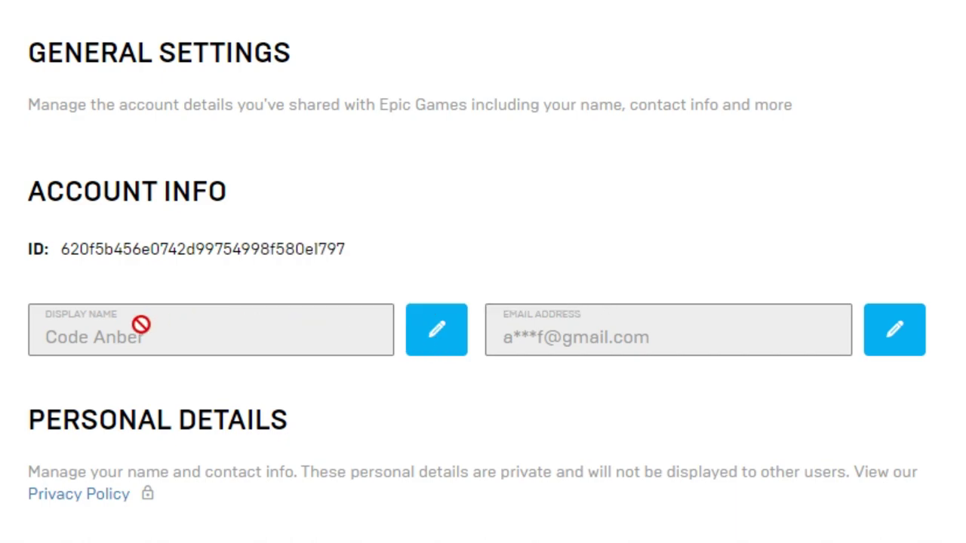
# Enter 'Shadowslayer Ame' in both display name fields, acknowledge the two-week lock, and confirm
pyautogui.click(445, 340)
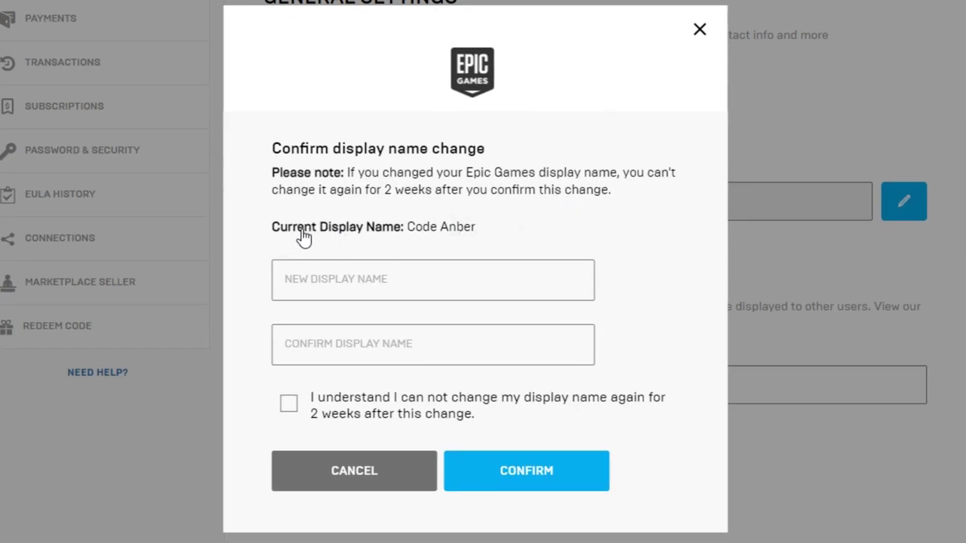
pyautogui.moveTo(281, 231); pyautogui.dragTo(476, 231)
pyautogui.click(312, 287)
pyautogui.click(317, 286)
pyautogui.click(313, 350)
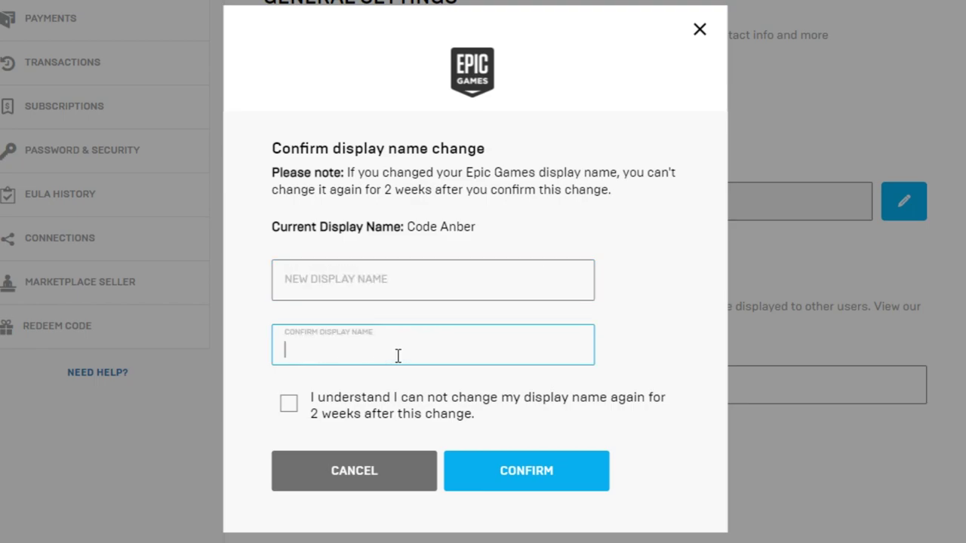
pyautogui.click(325, 290)
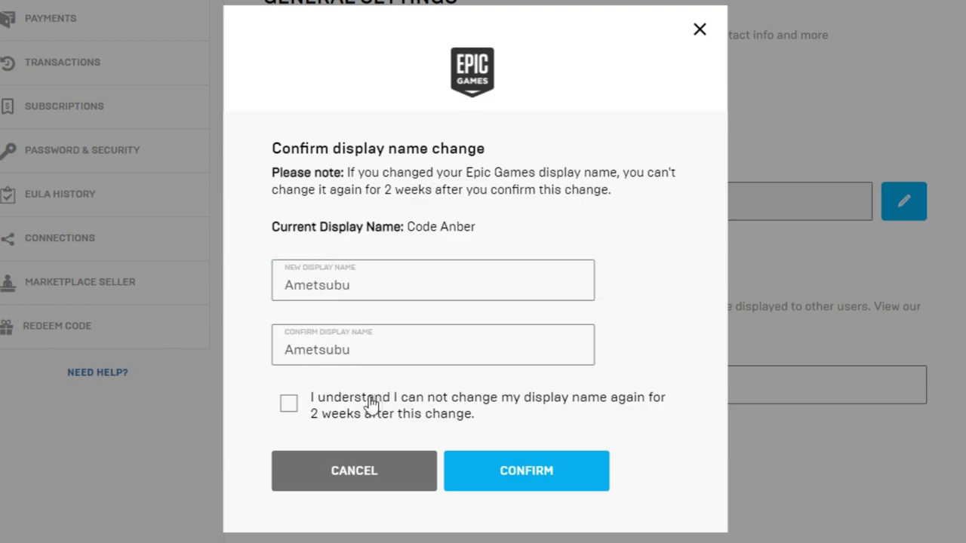
pyautogui.click(290, 407)
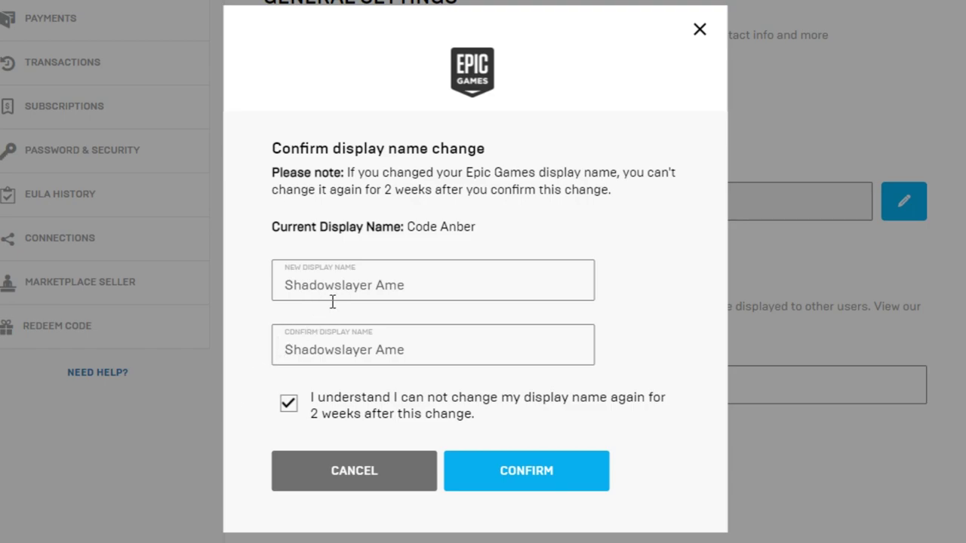
pyautogui.click(509, 467)
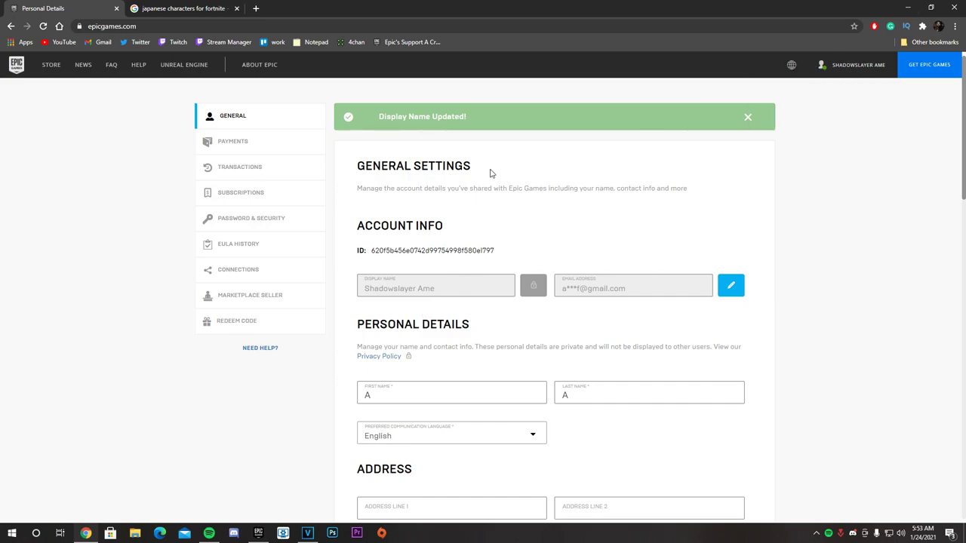
# Minimise Chrome, bring back the Epic Games Launcher and open its account menu
pyautogui.click(909, 8)
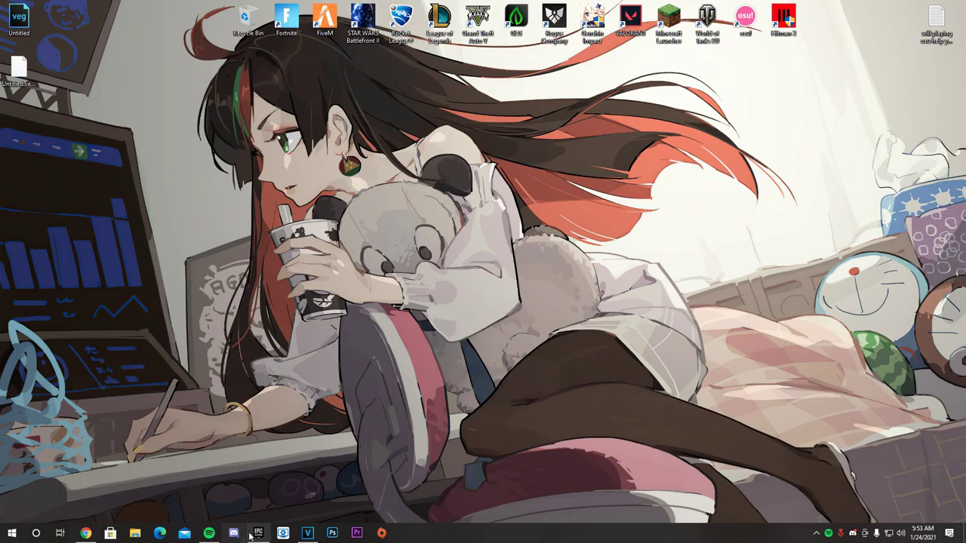
pyautogui.click(257, 534)
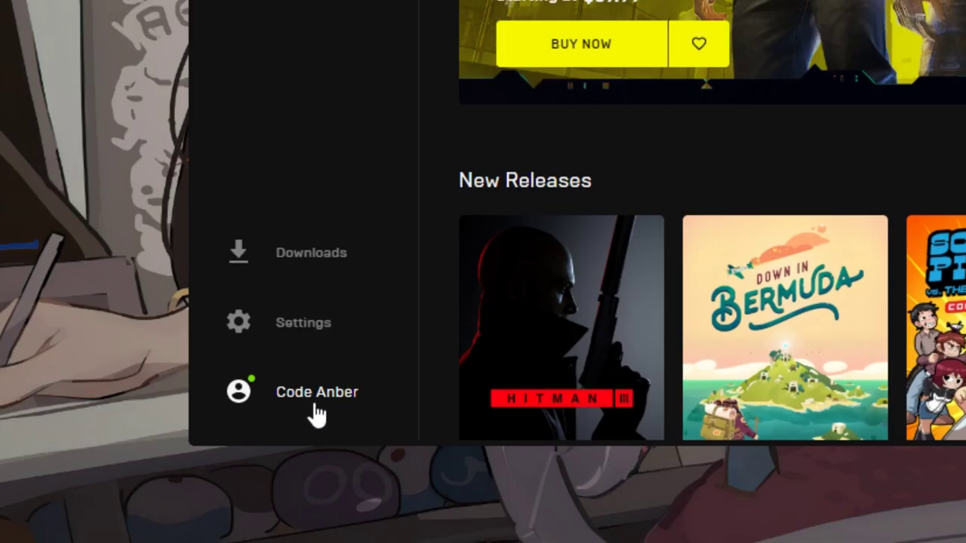
pyautogui.click(310, 408)
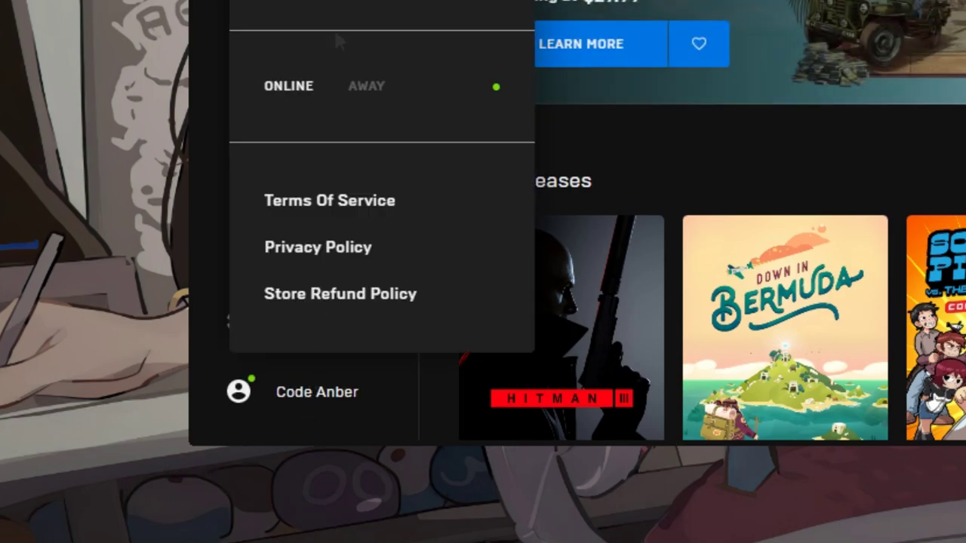
# Sign out of the launcher, sign back in with Epic Games, and check the profile shows Shadowslayer Ame
pyautogui.click(148, 143)
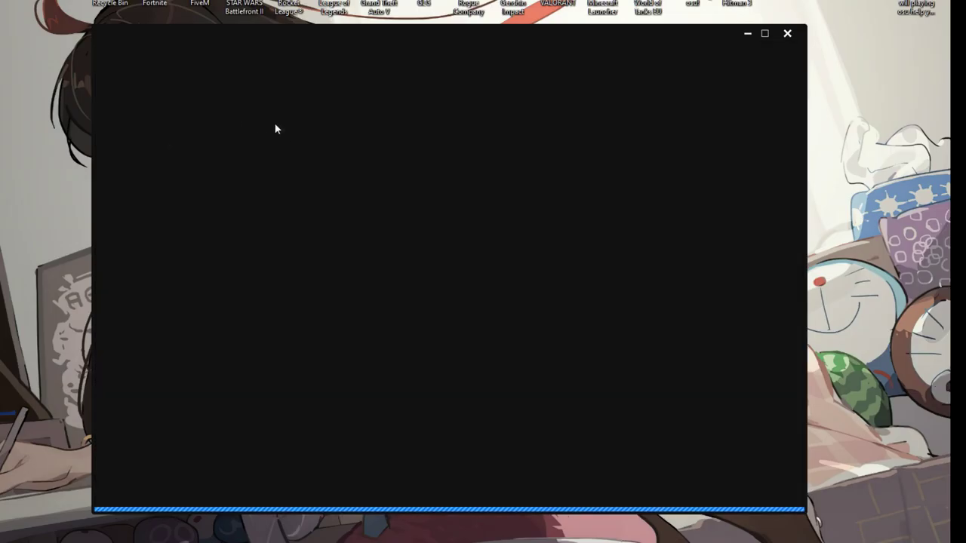
pyautogui.click(442, 179)
pyautogui.click(397, 227)
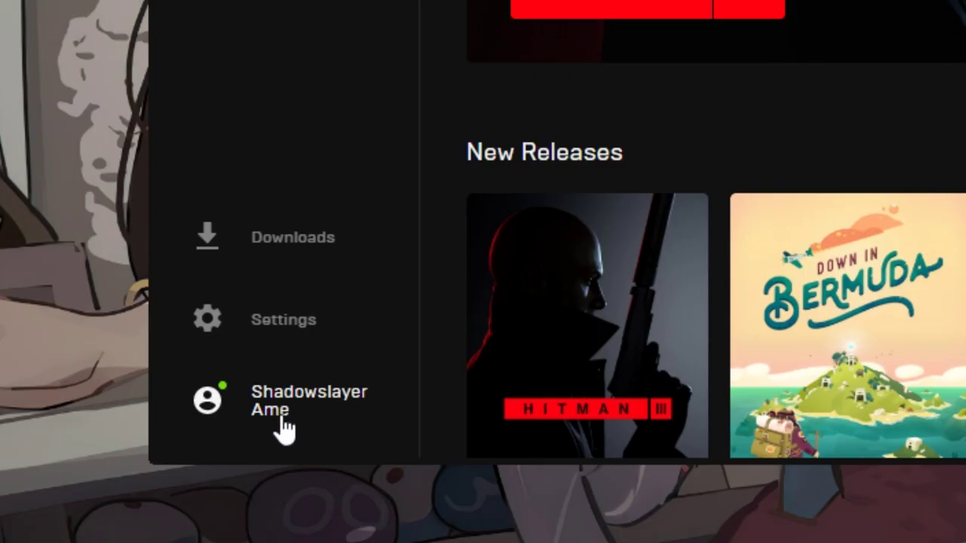
pyautogui.click(148, 498)
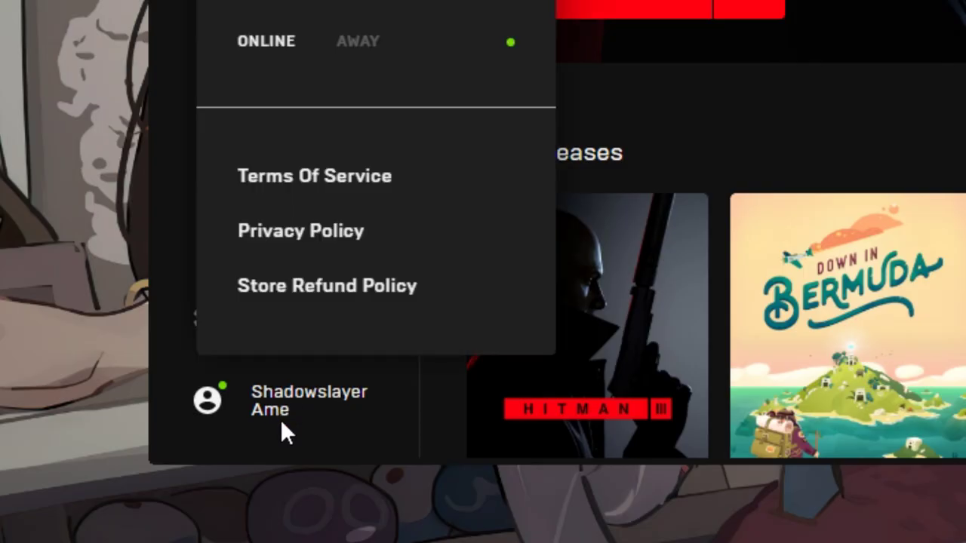
pyautogui.click(281, 409)
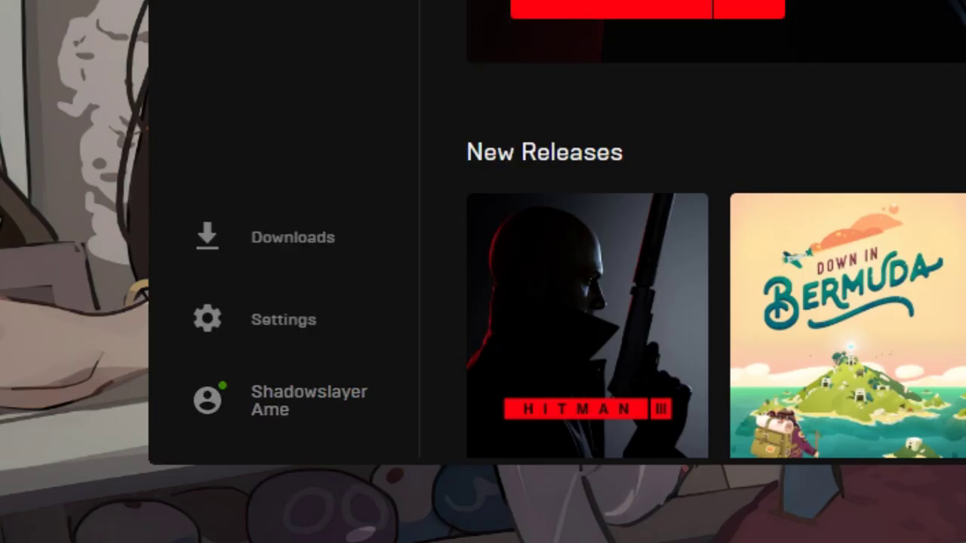